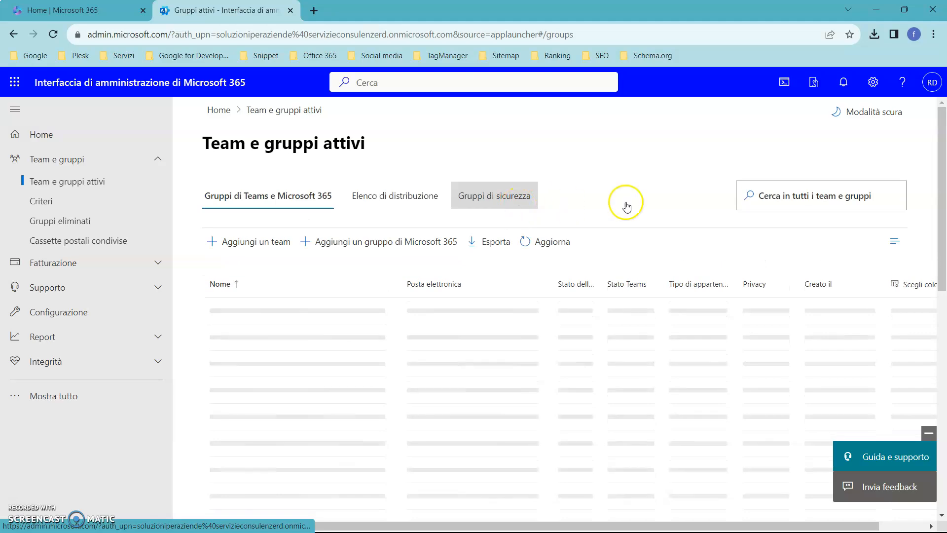
Open the details of the Cardiology Congress Dubai September 2025 team from the active teams and groups
scroll(656, 205, down, 4)
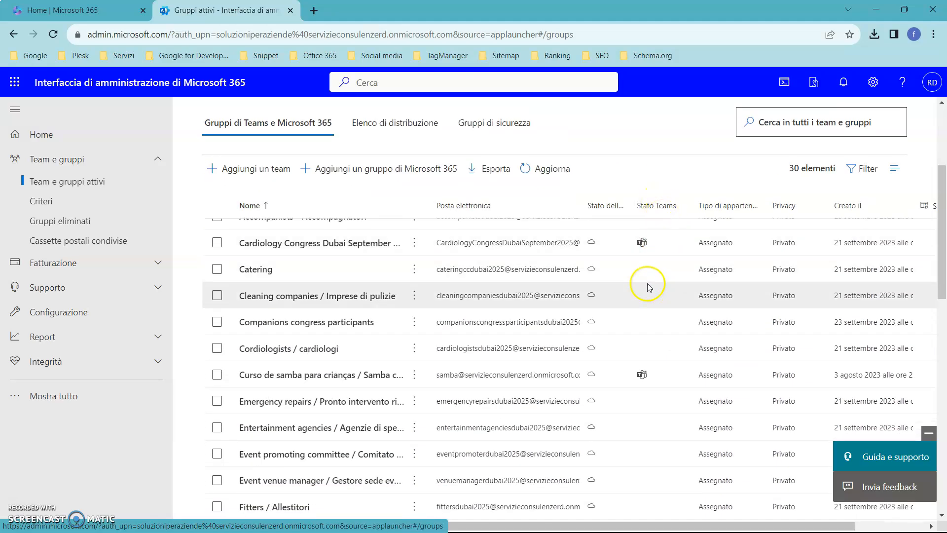
click(365, 245)
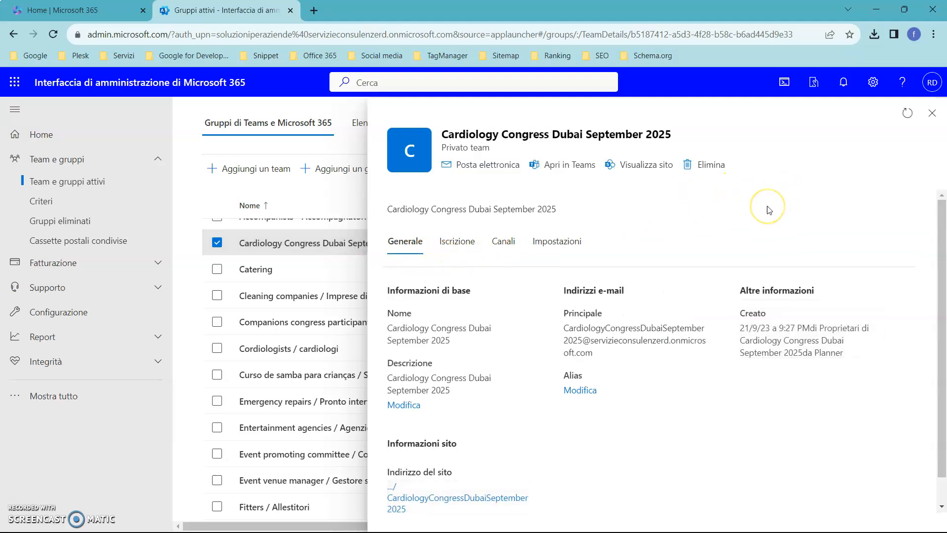
click(767, 208)
View the form for editing the team's e-mail addresses and aliases, then return and view its site information
click(584, 392)
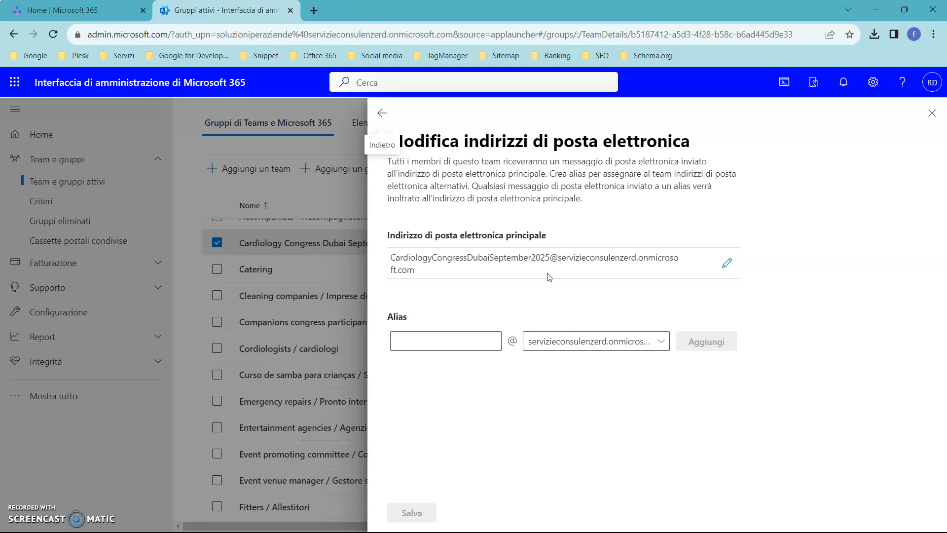
click(454, 342)
click(383, 113)
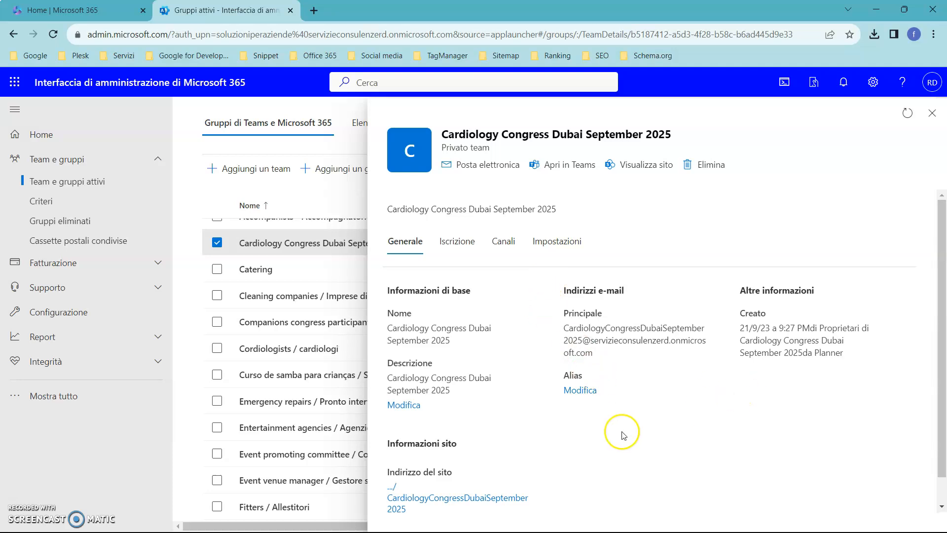
scroll(617, 434, down, 1)
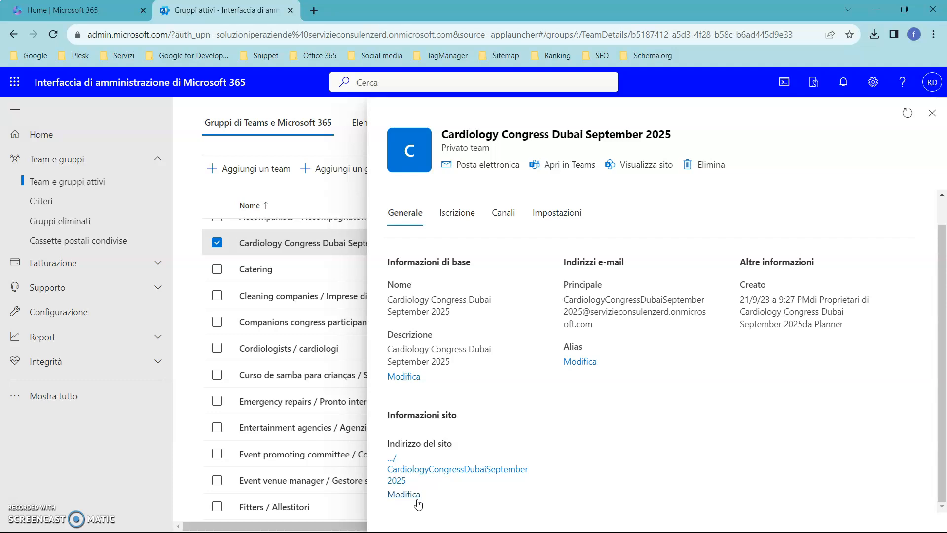
Review the owners and the members of the Cardiology Congress Dubai September 2025 team
click(458, 213)
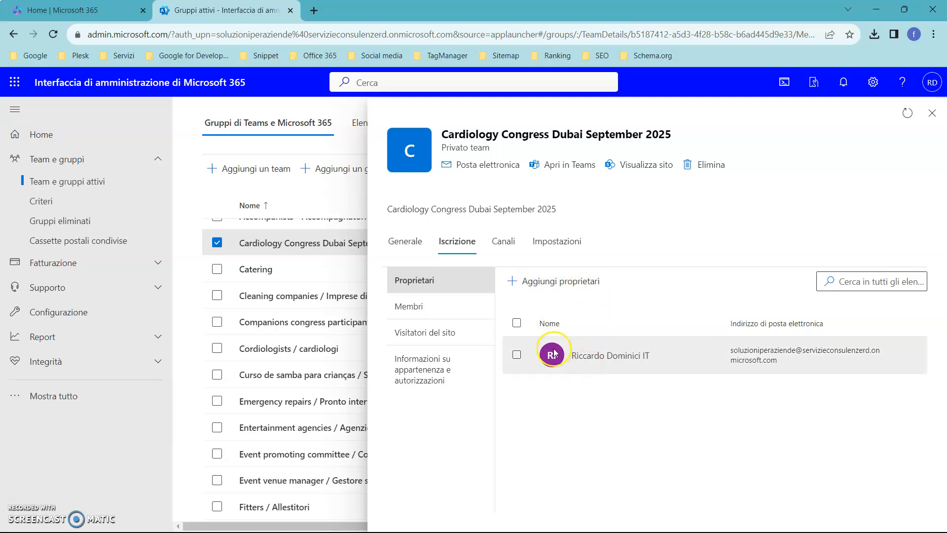
click(474, 306)
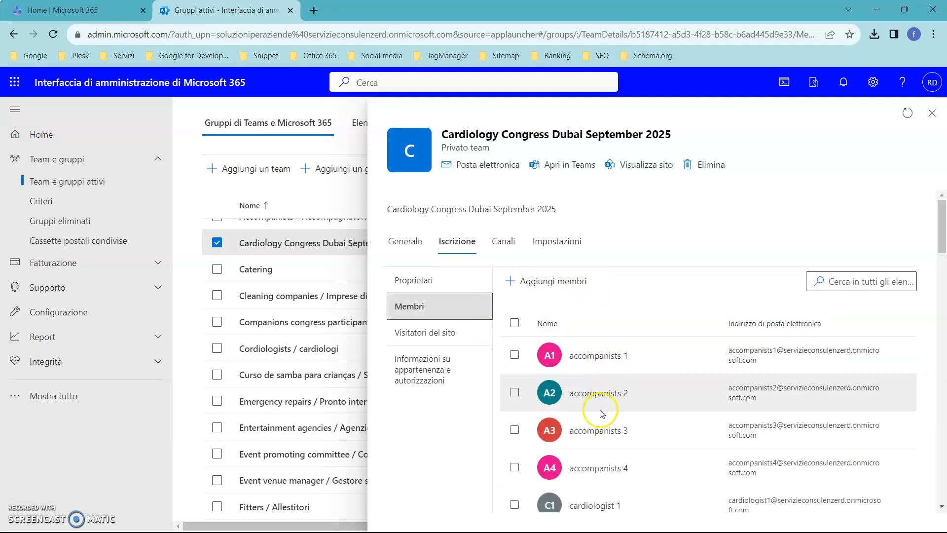
scroll(562, 444, down, 7)
scroll(561, 448, down, 2)
scroll(561, 448, up, 10)
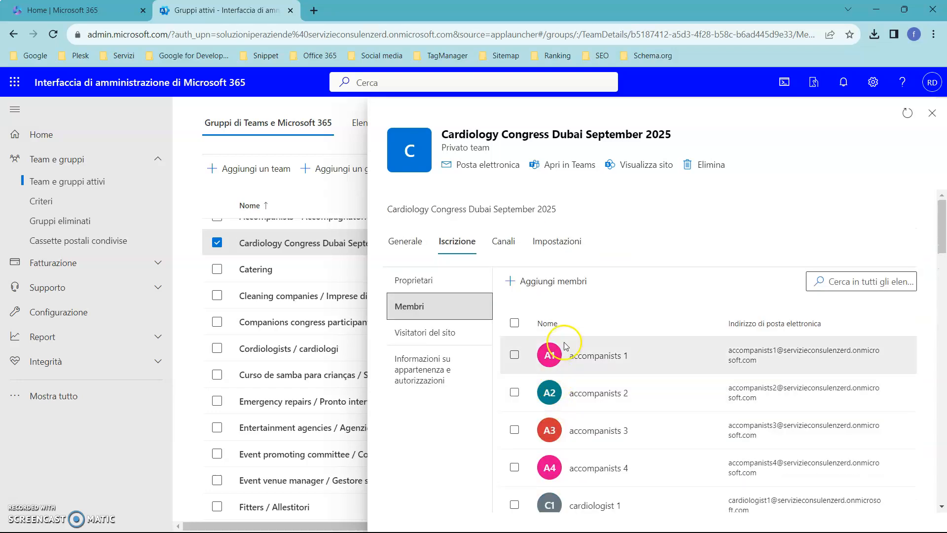
View the team's site visitors and the people list for adding them, leave it without adding anyone, and show the team's channels
click(449, 333)
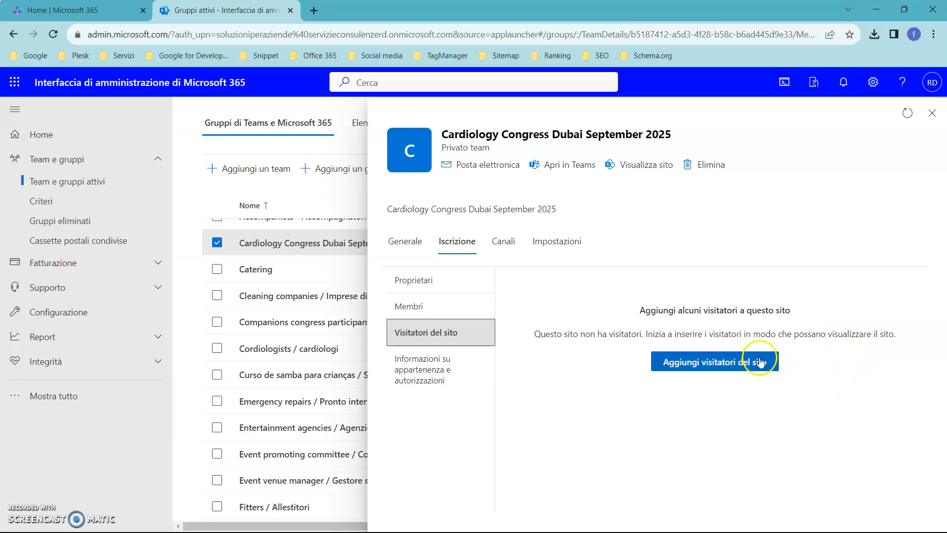
click(760, 361)
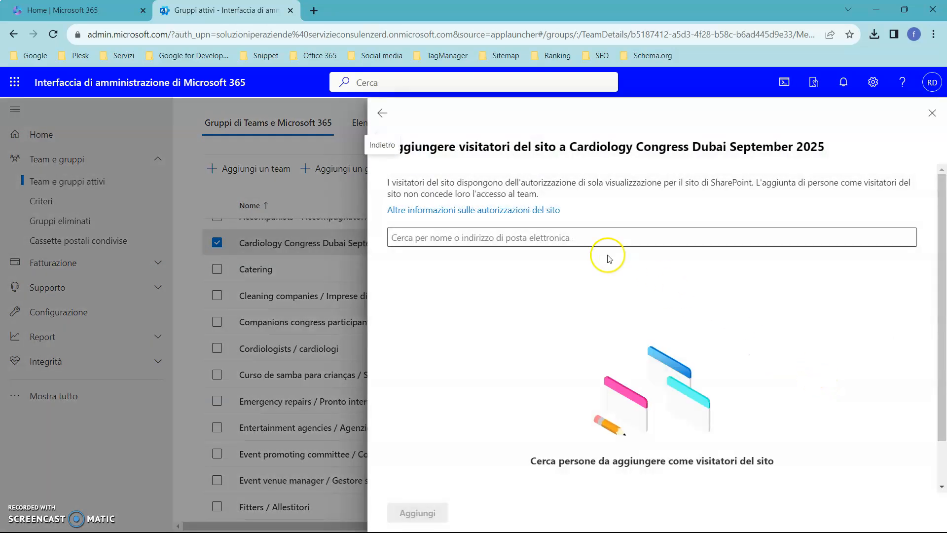
click(580, 238)
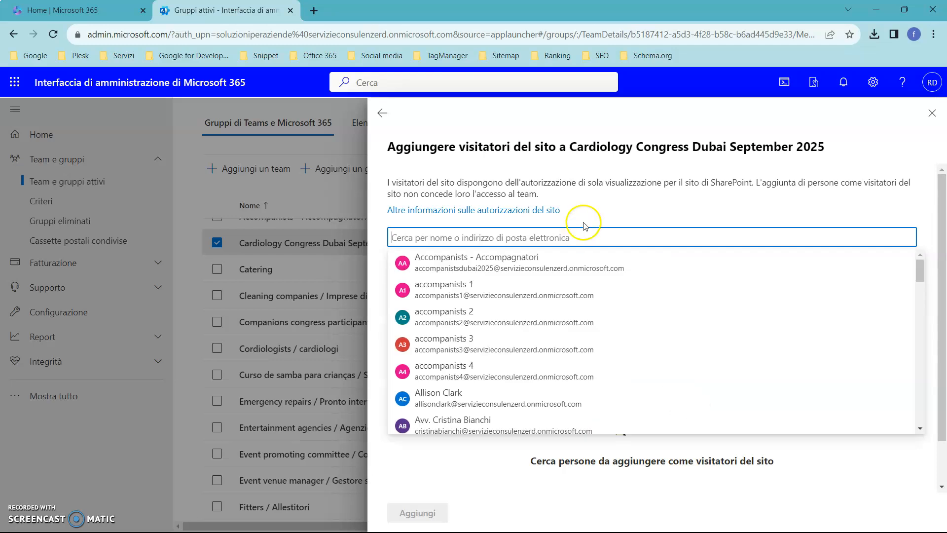
click(382, 113)
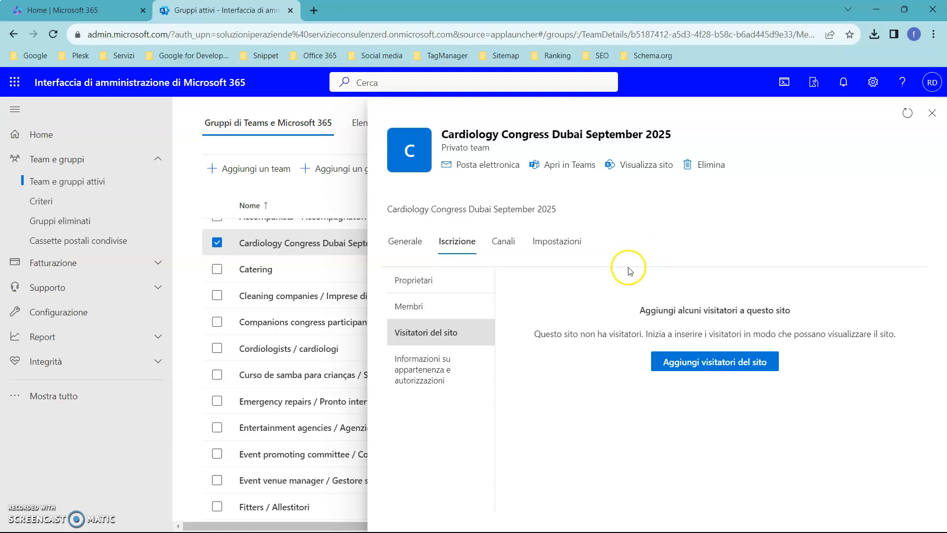
click(505, 241)
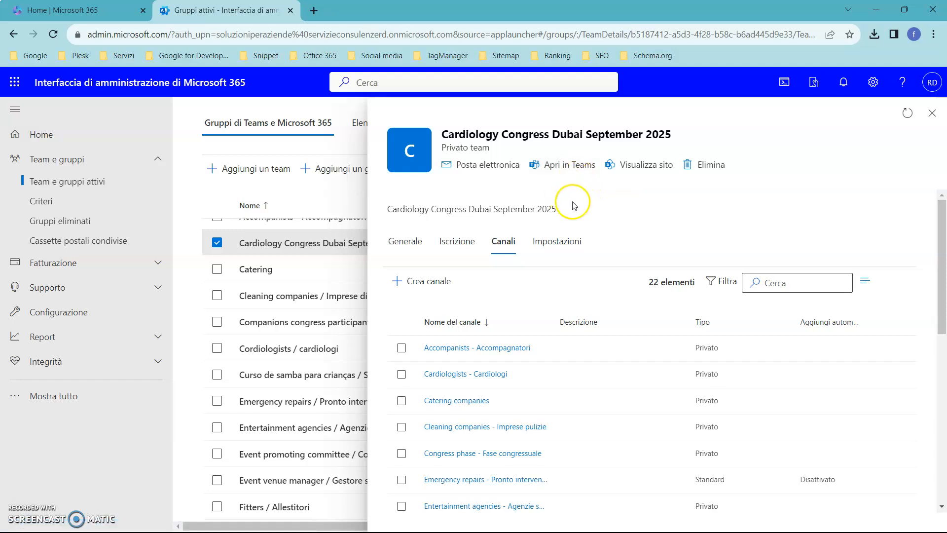
Try each of the three e-mail options in the team's settings, enabling and disabling them in turn
click(558, 243)
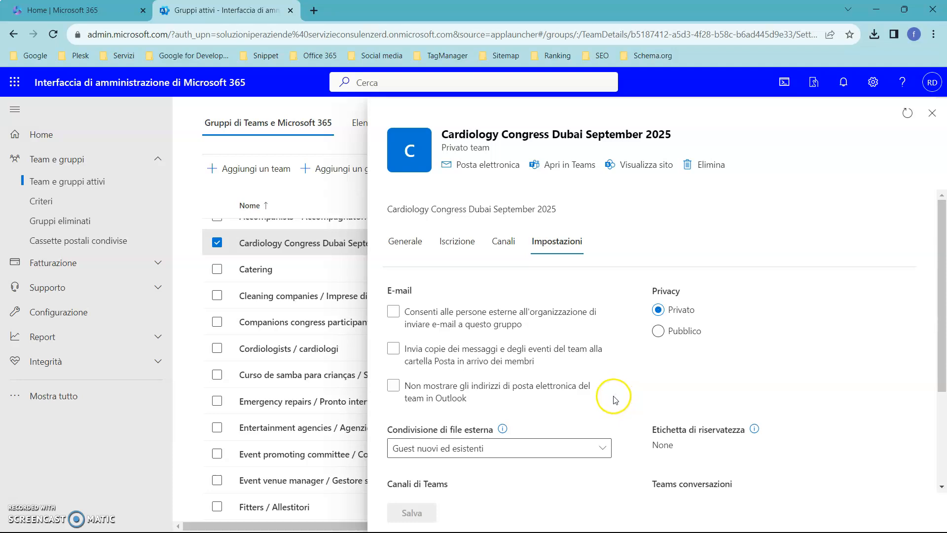
click(393, 312)
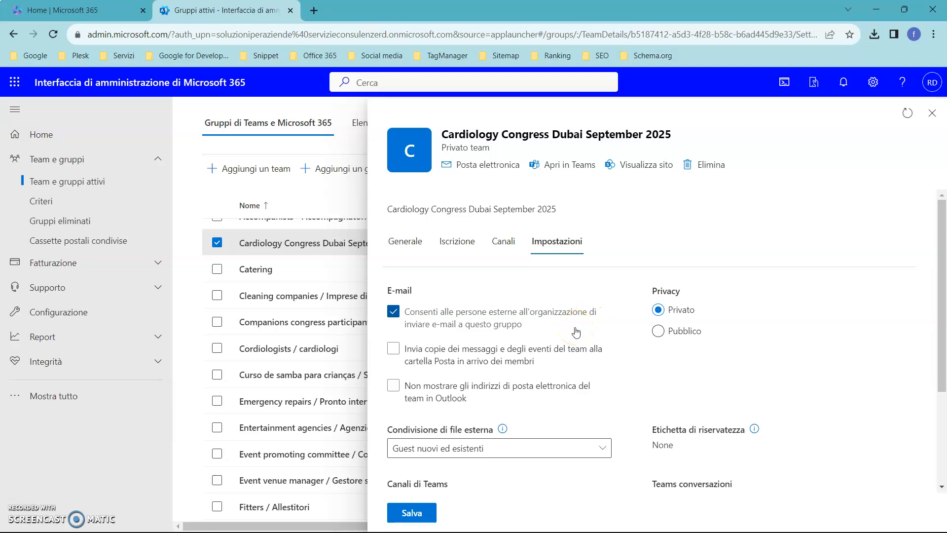
click(414, 315)
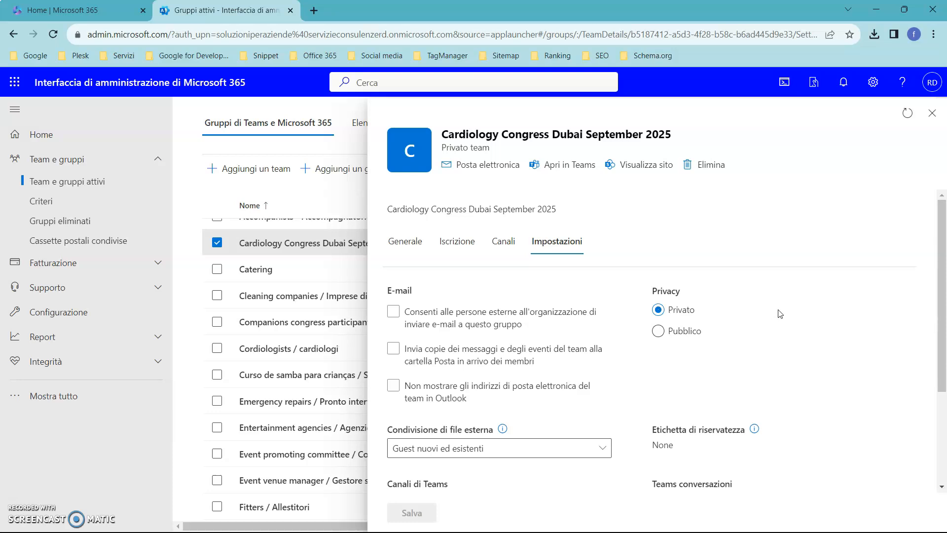
click(457, 362)
click(392, 349)
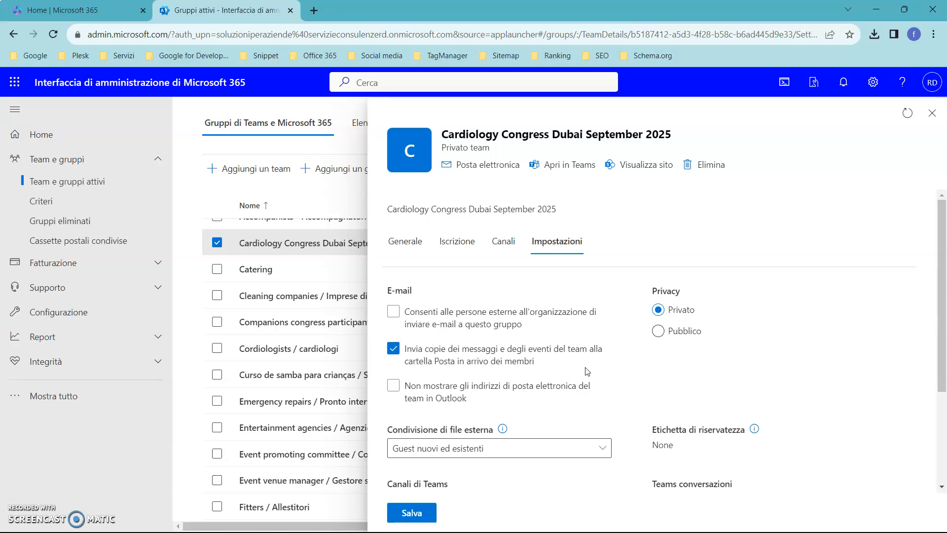
click(393, 349)
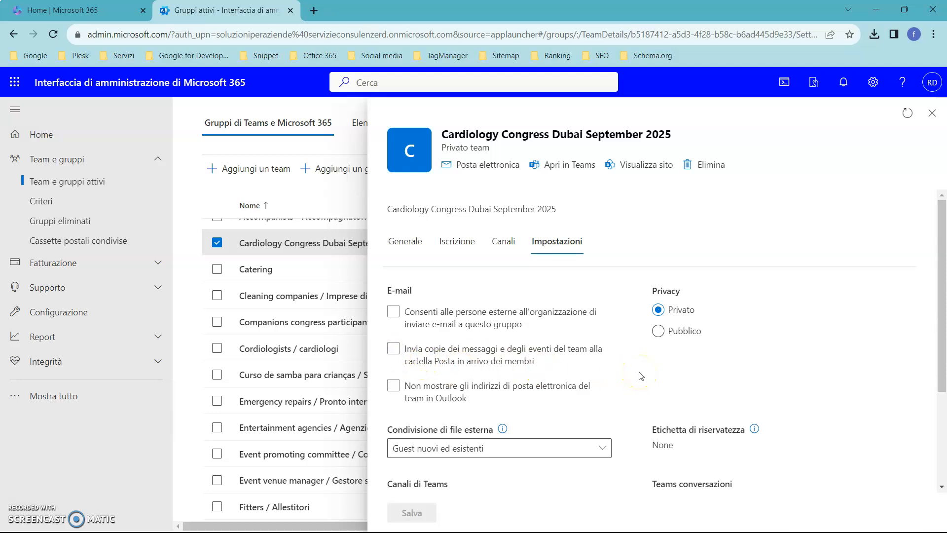
click(394, 386)
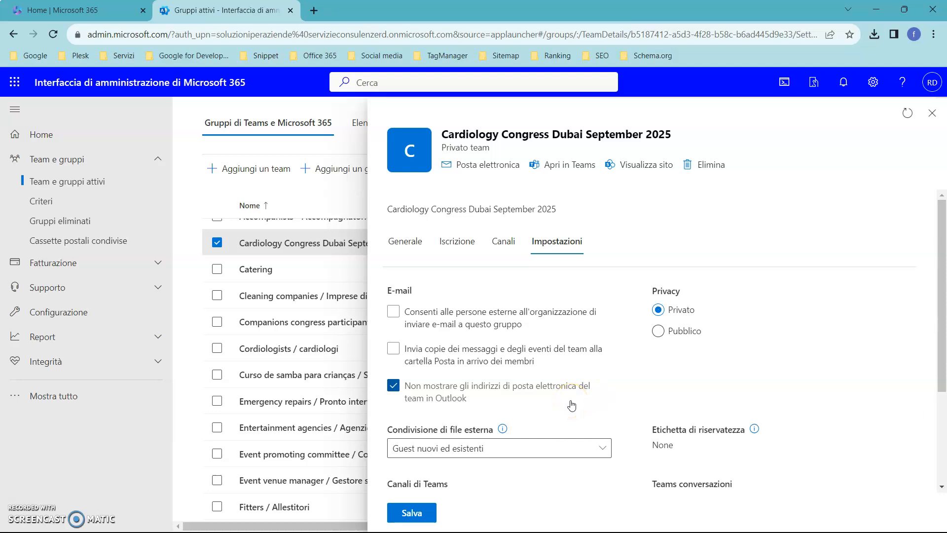
click(392, 390)
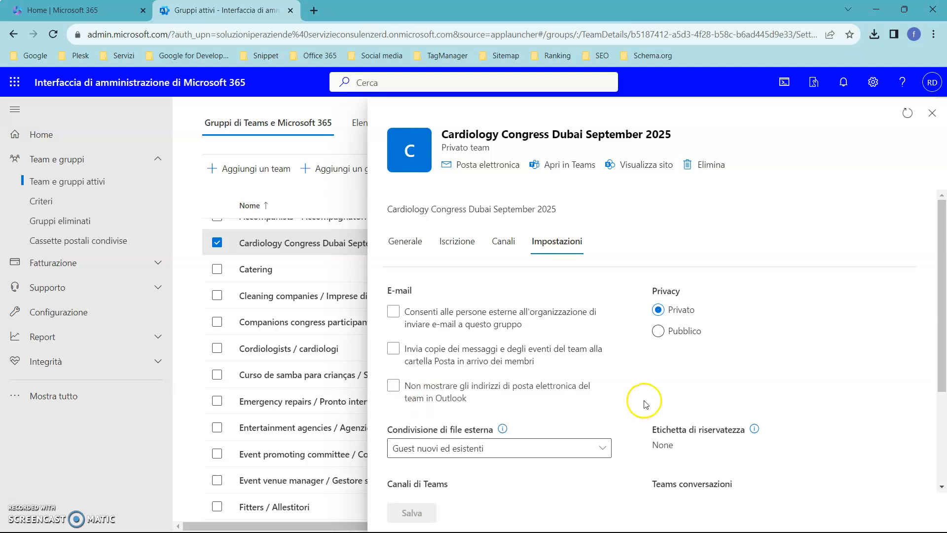
Examine the available choices for external file sharing in the team's settings without changing the selection
scroll(642, 398, down, 3)
scroll(643, 399, up, 1)
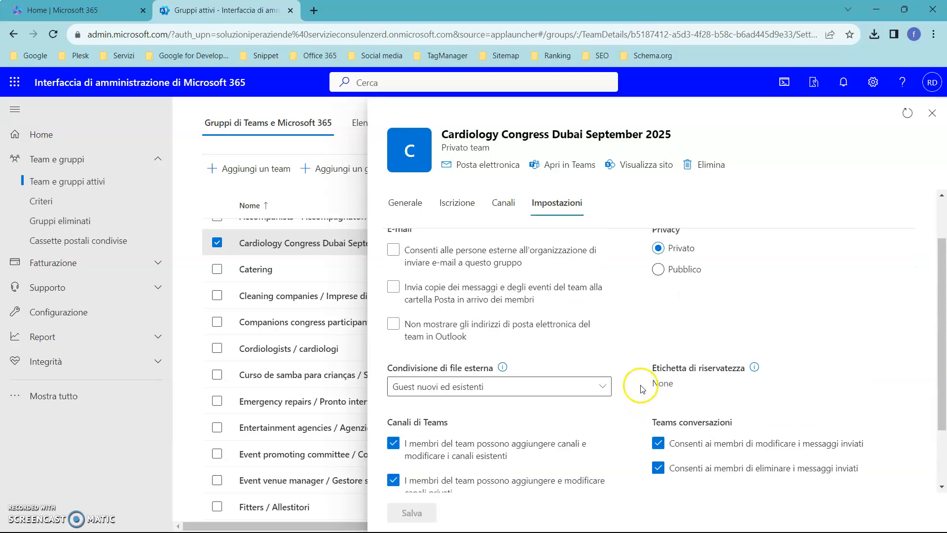
scroll(630, 382, down, 1)
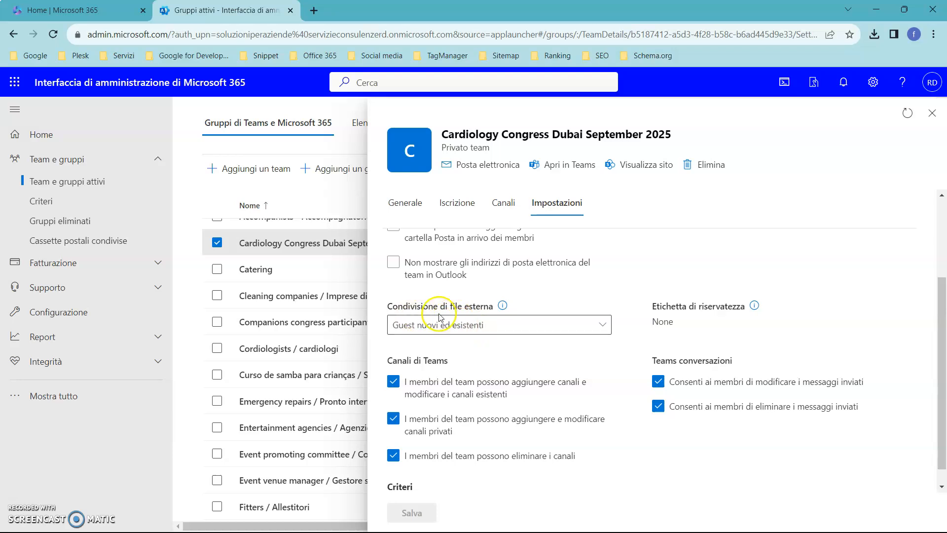
click(601, 326)
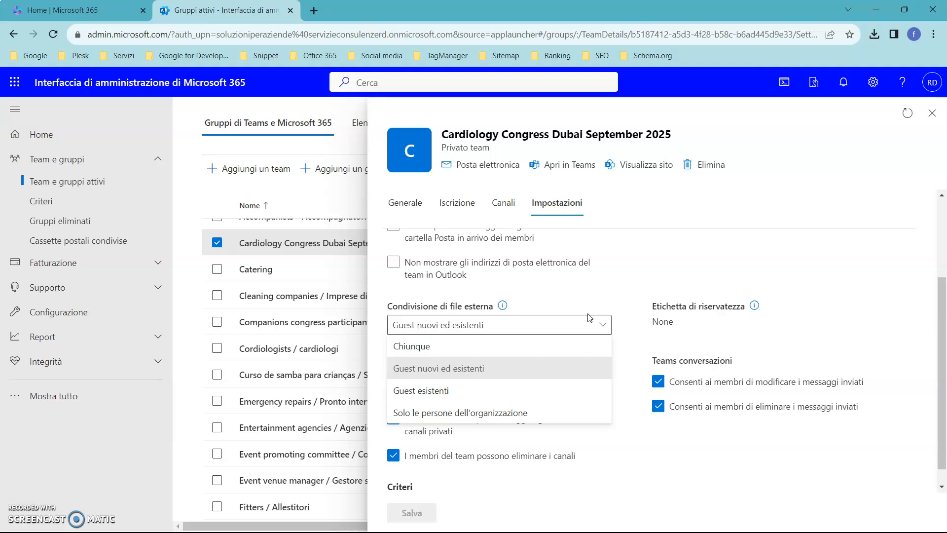
click(601, 298)
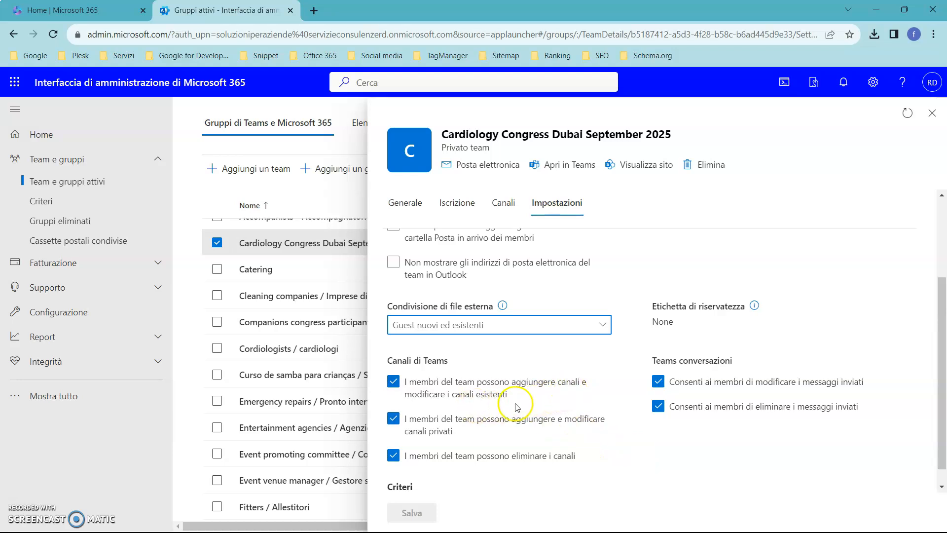
Try disallowing members from adding and modifying channels, restore the option, and close the team's details
click(393, 382)
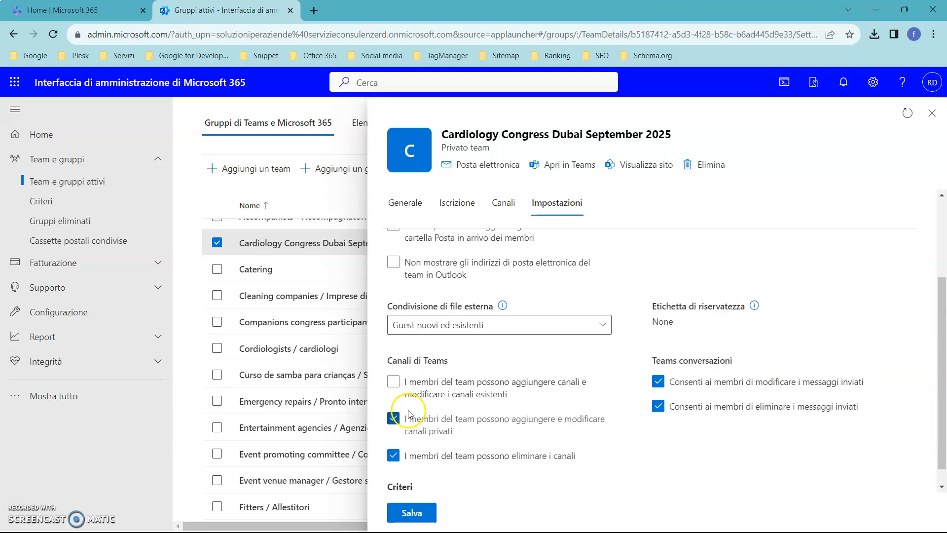
click(393, 382)
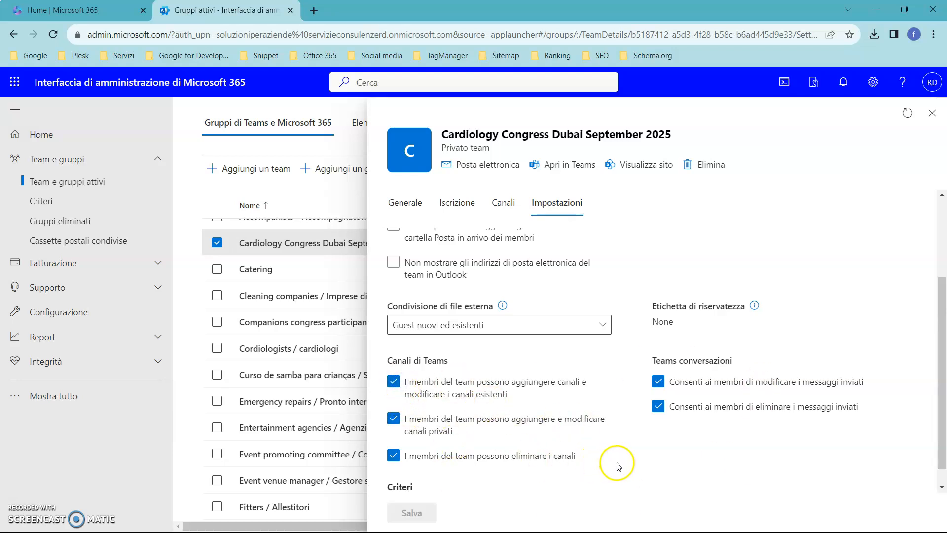
click(930, 114)
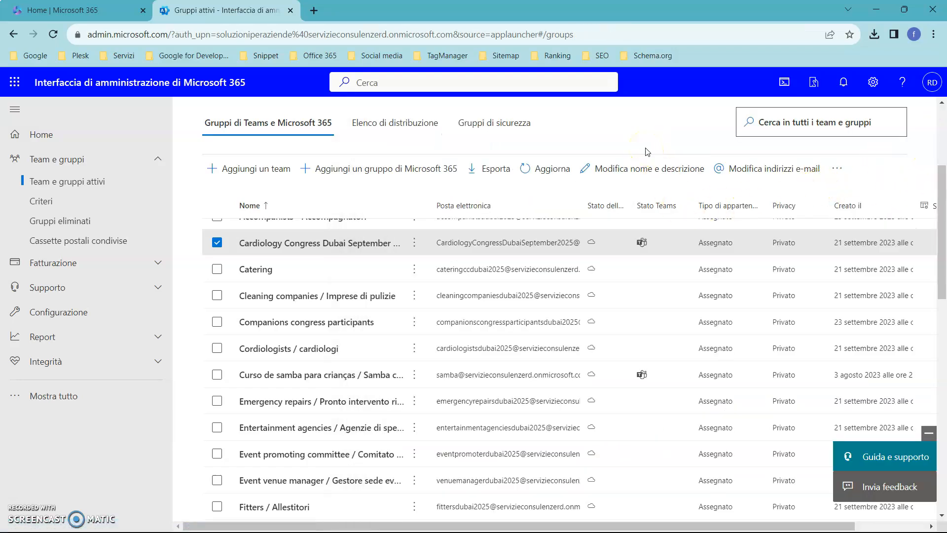
Switch to the presentation slide about the groups administrator role, then return to the Microsoft 365 admin center
key(alt+Tab)
key(Tab)
key(Tab)
key(Tab)
key(Tab)
key(Tab)
key(Tab)
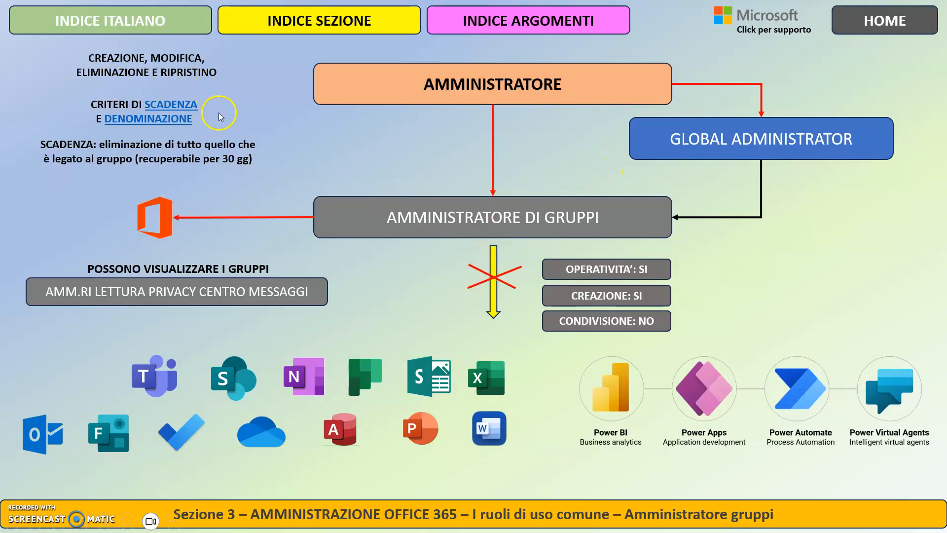
key(alt+Tab)
key(Tab)
key(Tab)
key(Tab)
key(Tab)
key(Tab)
key(Tab)
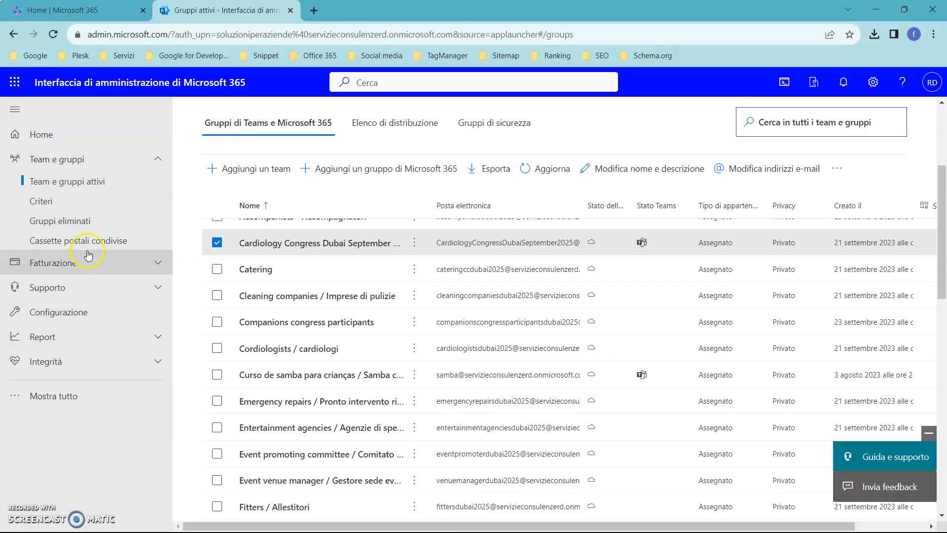
Delete the Cardiology Congress Dubai September 2025 team and open the list of deleted groups
click(274, 243)
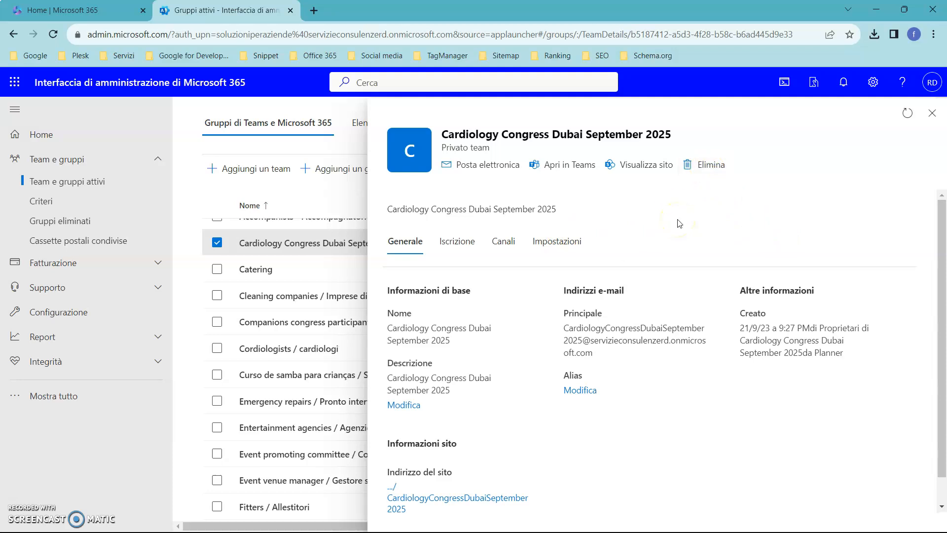
click(708, 170)
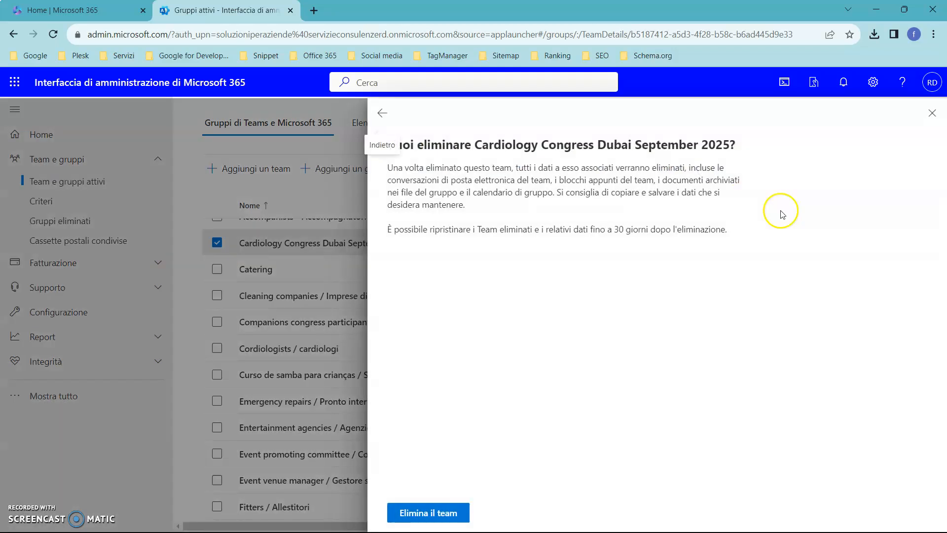
click(461, 508)
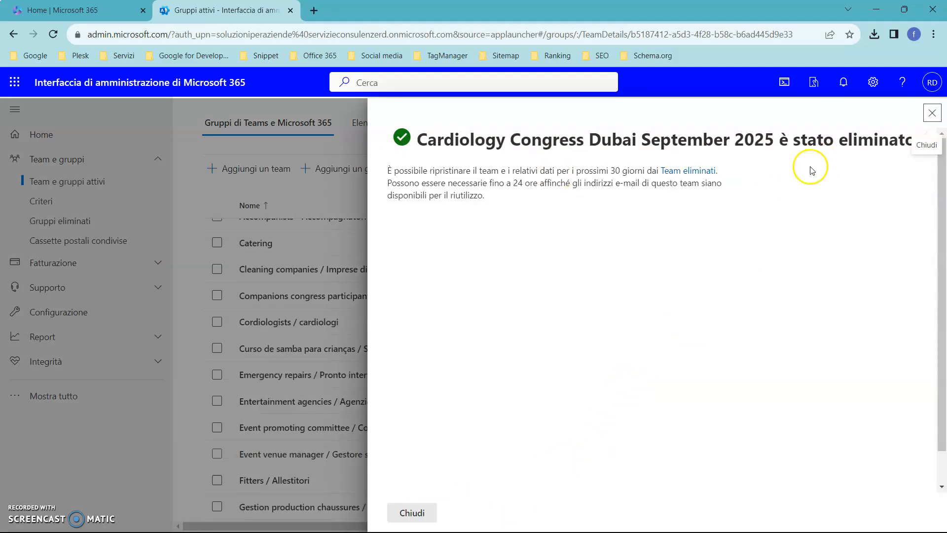
click(422, 513)
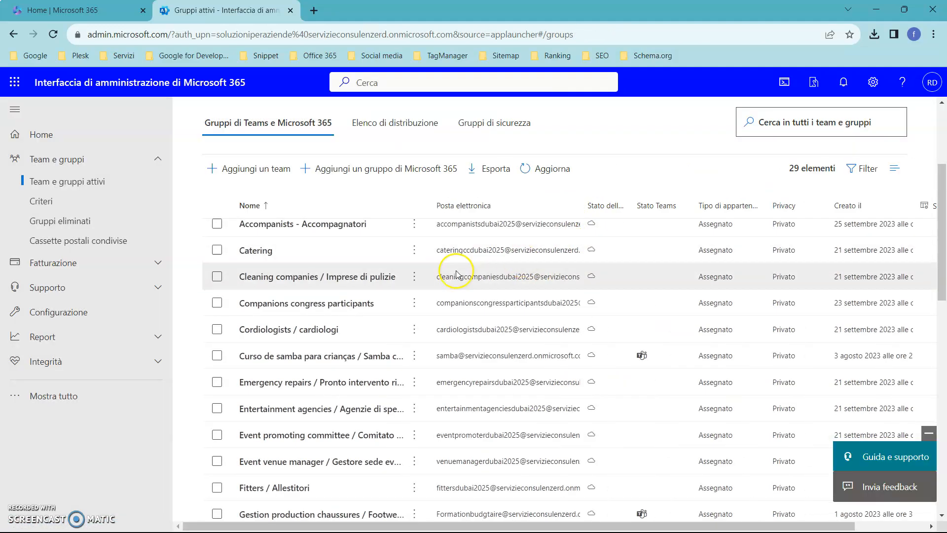
click(79, 221)
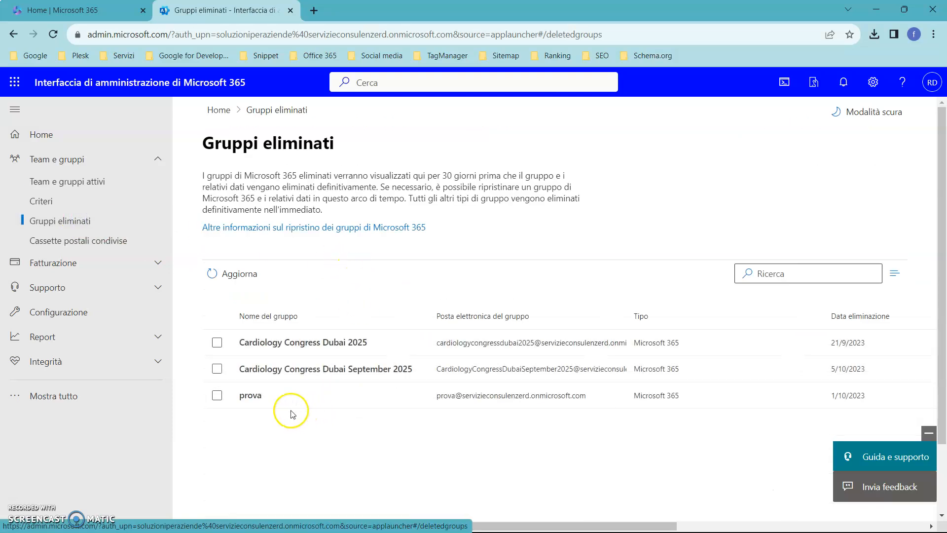
Restore the deleted Cardiology Congress Dubai September 2025 group and close the restore confirmation
click(217, 370)
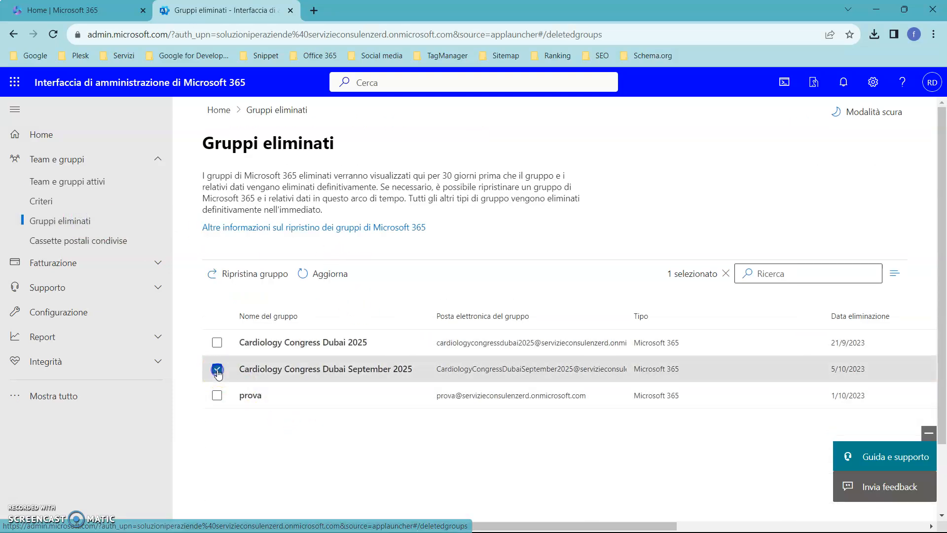
click(268, 275)
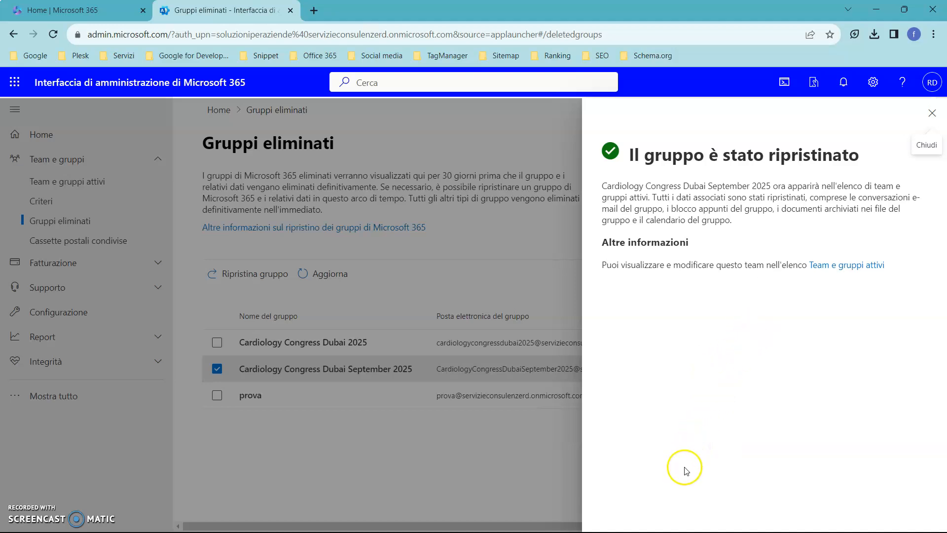
click(933, 117)
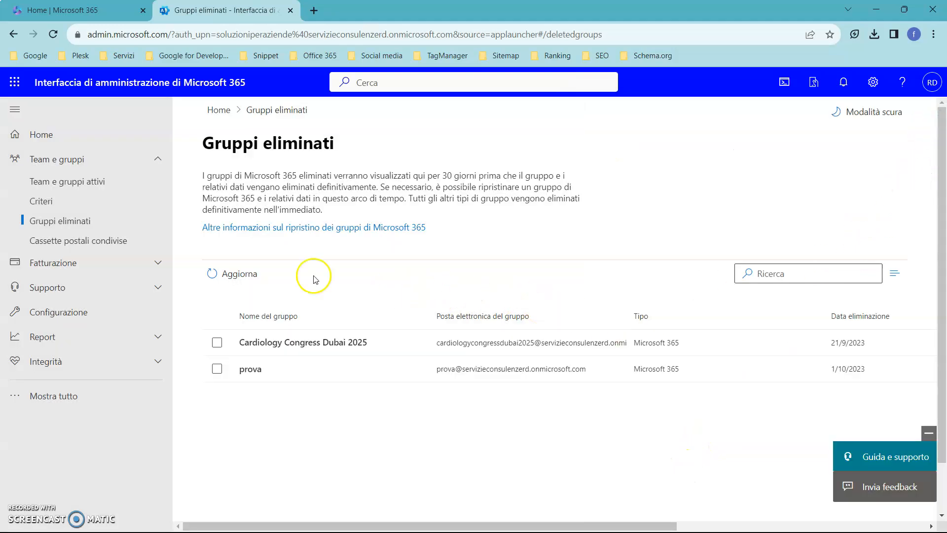
Open the list of active teams and groups and look for the restored Cardiology Congress Dubai September 2025 team
click(88, 165)
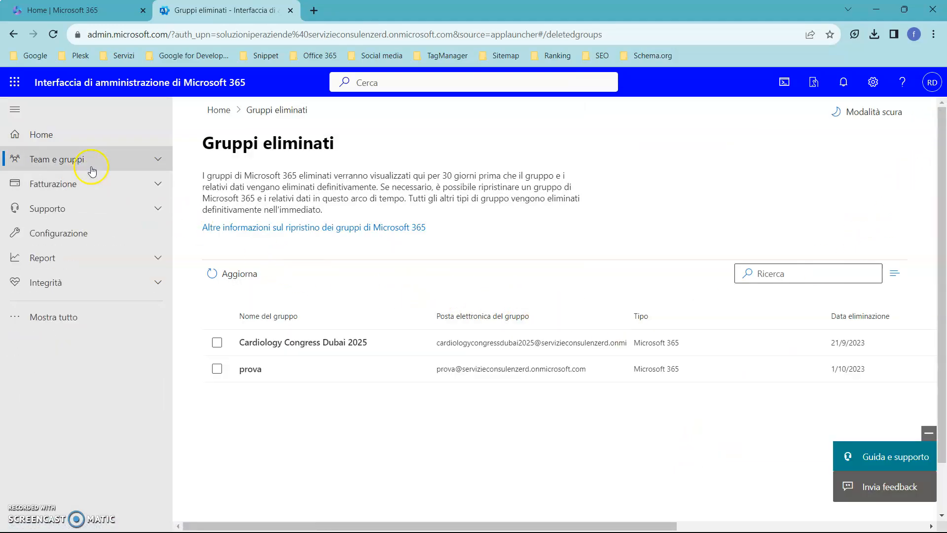
click(91, 167)
click(91, 183)
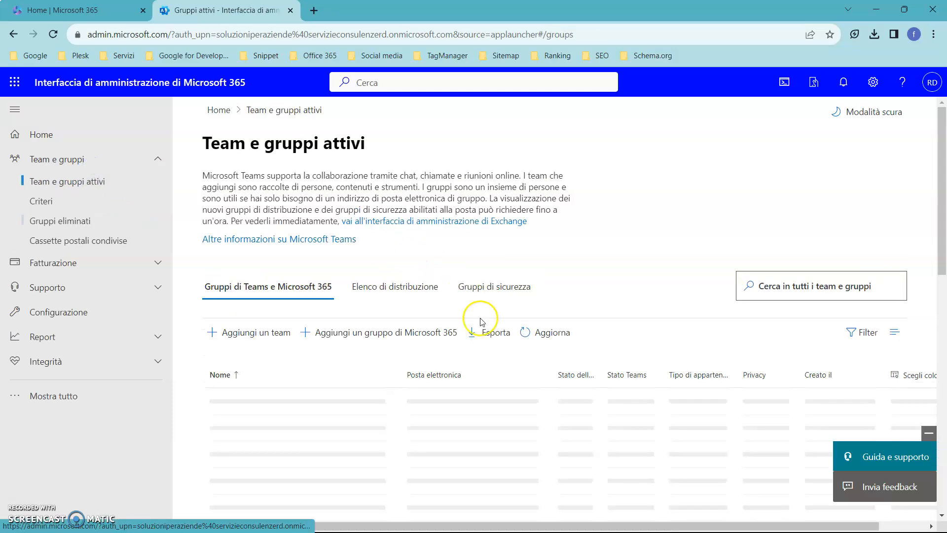
scroll(564, 309, down, 3)
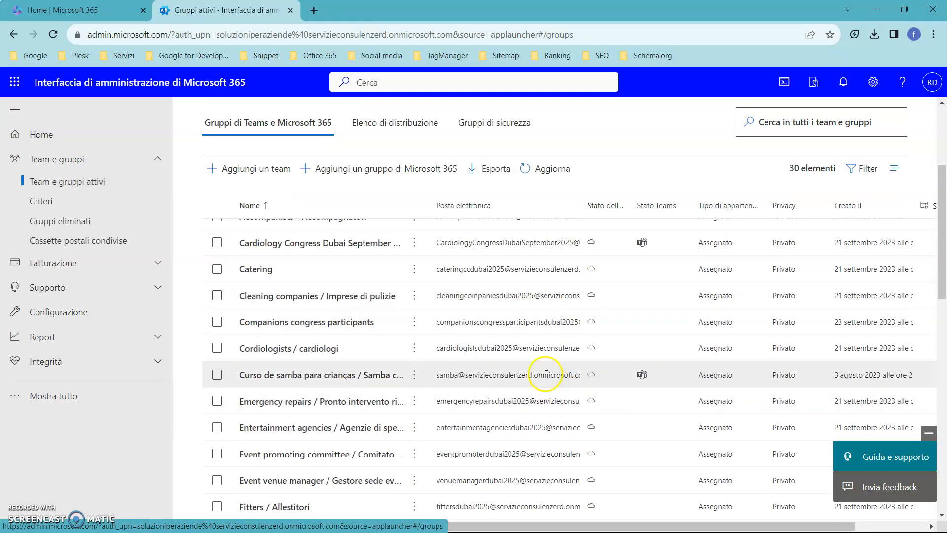
scroll(546, 374, up, 2)
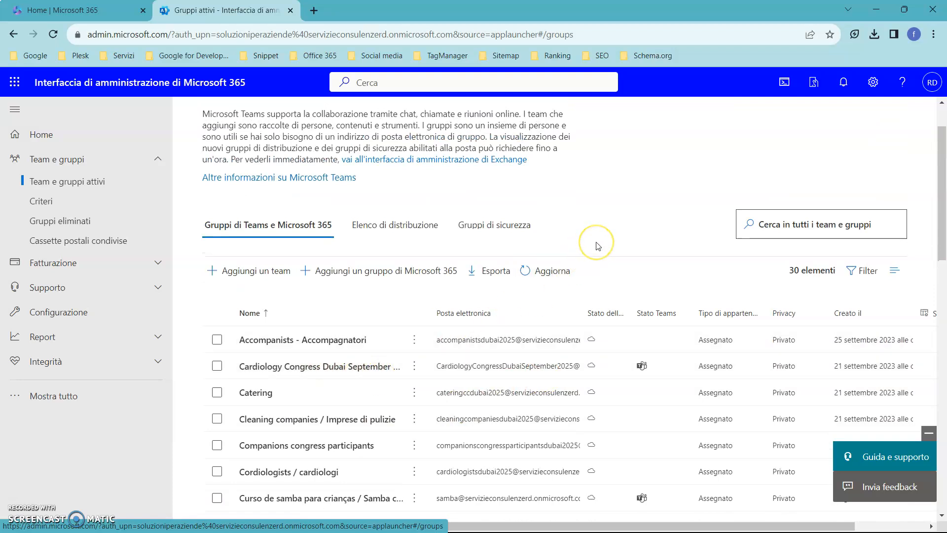
Switch to the presentation slide about the groups administrator role, then return to the Microsoft 365 admin center's active groups list
key(alt+Tab)
key(alt+Tab)
key(alt+Tab)
key(alt+Tab)
key(alt+Tab)
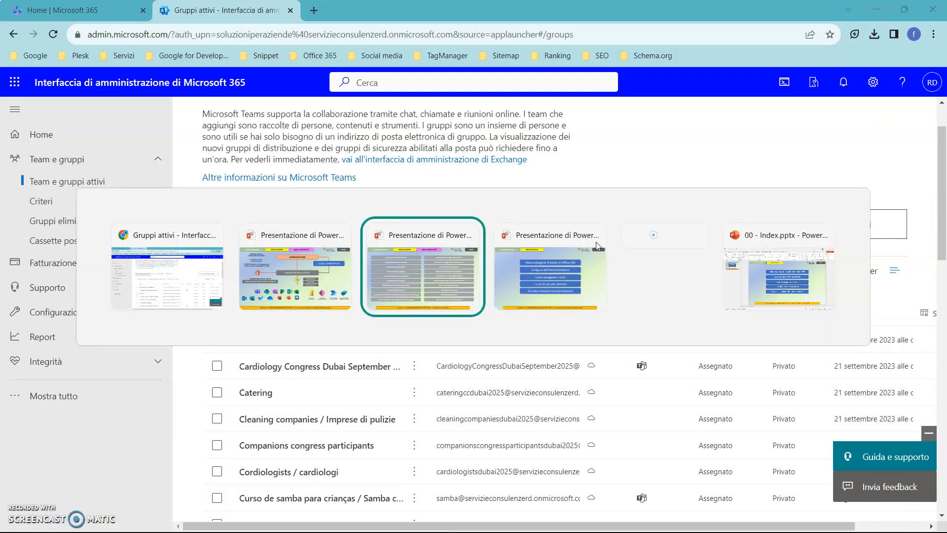
key(alt+Tab)
key(alt+Tab)
key(alt+Tab)
key(alt+Tab)
key(alt+Tab)
key(alt+Tab)
key(alt+Tab)
key(alt+Tab)
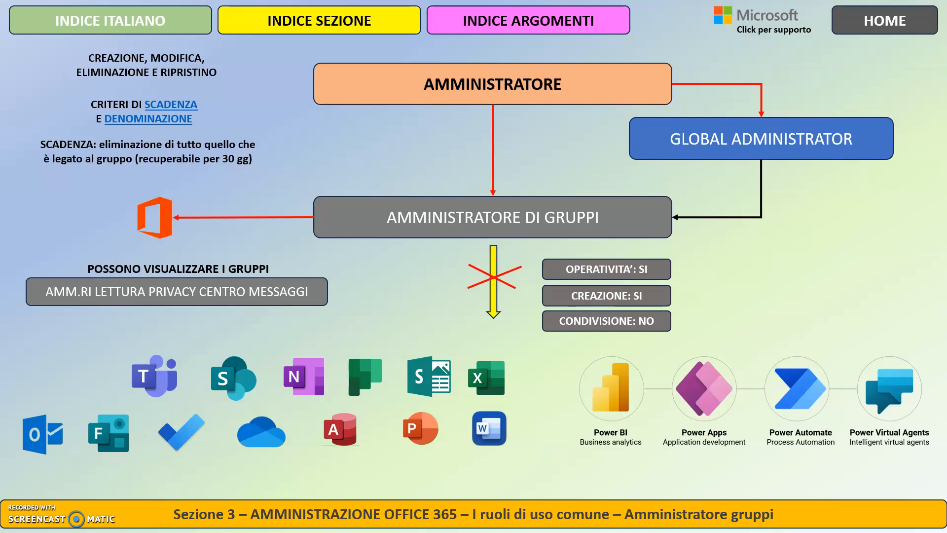
key(alt+Tab)
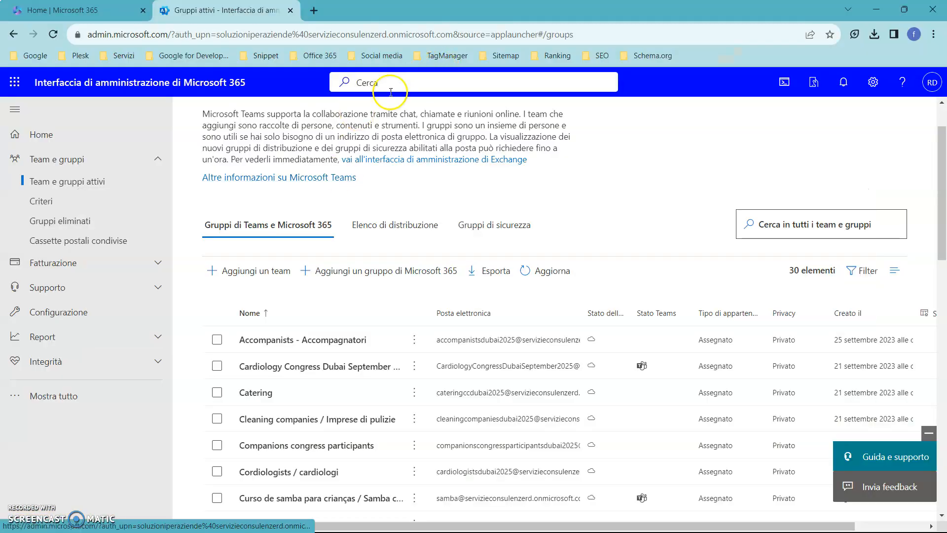
Search the admin center for "azure active" and open the Identità administration portal from the results
click(389, 85)
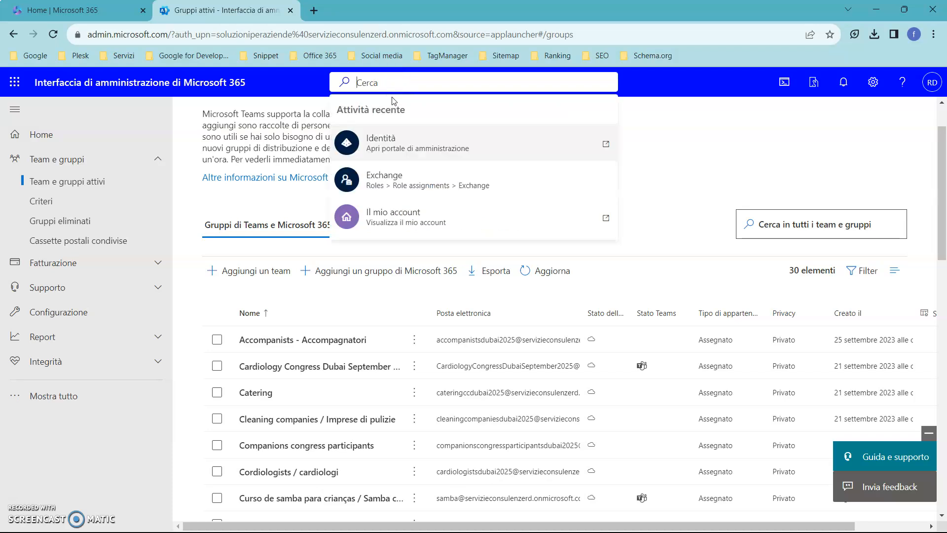
text(azure active)
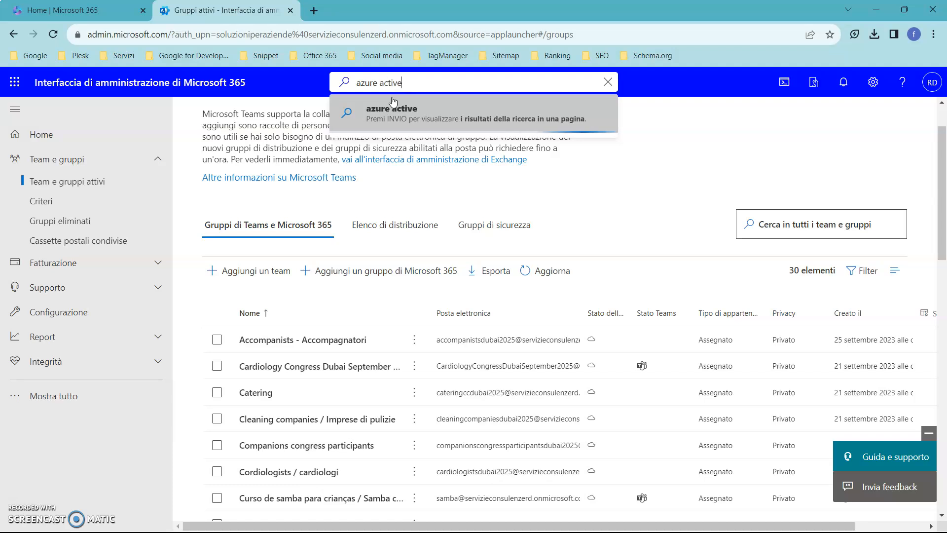
click(393, 101)
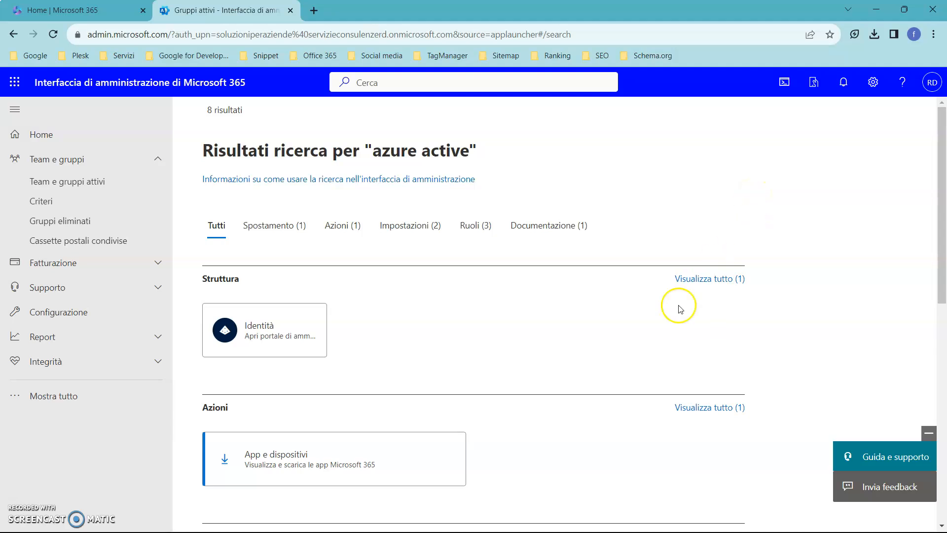
click(282, 334)
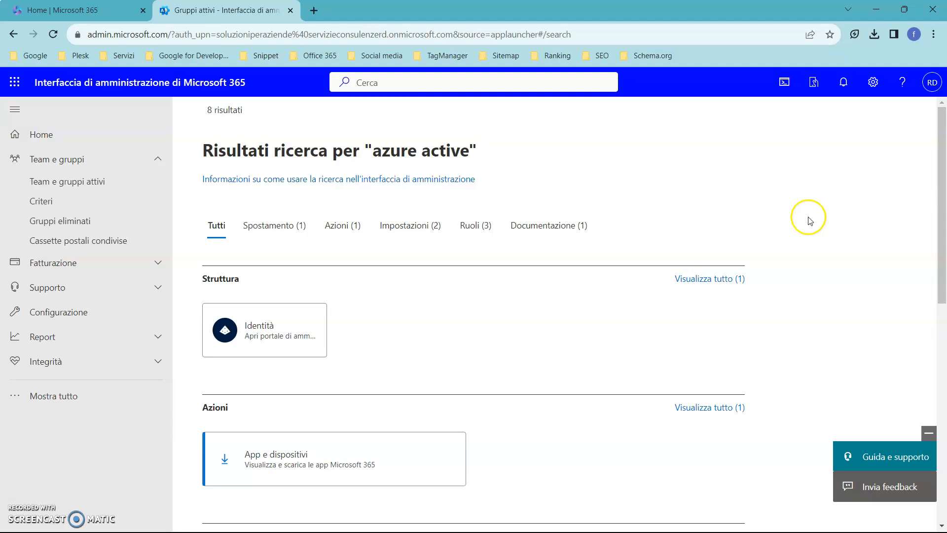
click(262, 348)
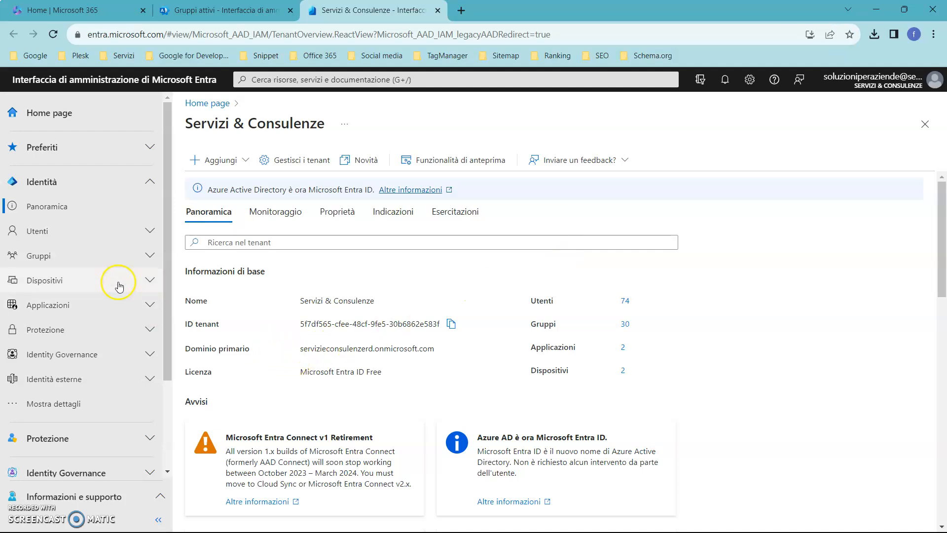
Open the group settings in Microsoft Entra and view the expiration (Scadenza) and naming policy (Criteri di denominazione) pages
click(146, 259)
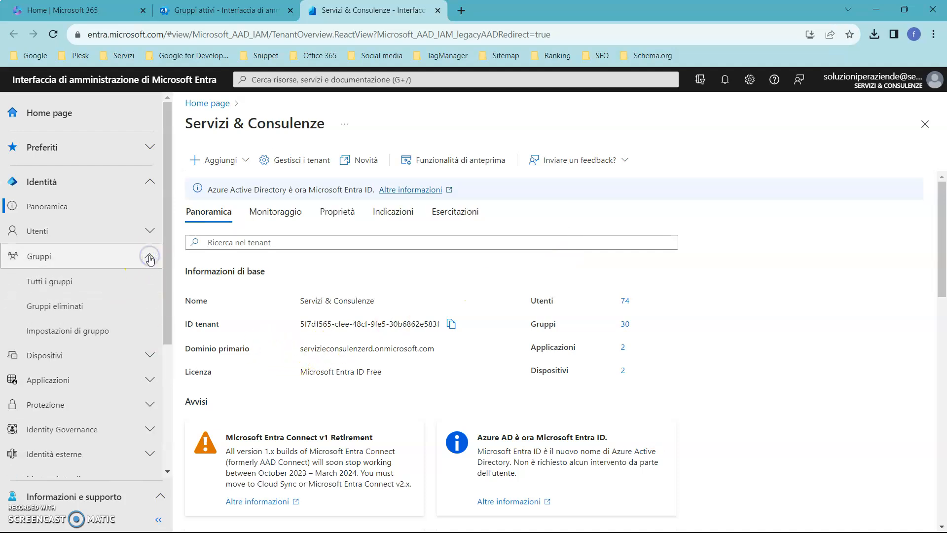
click(147, 332)
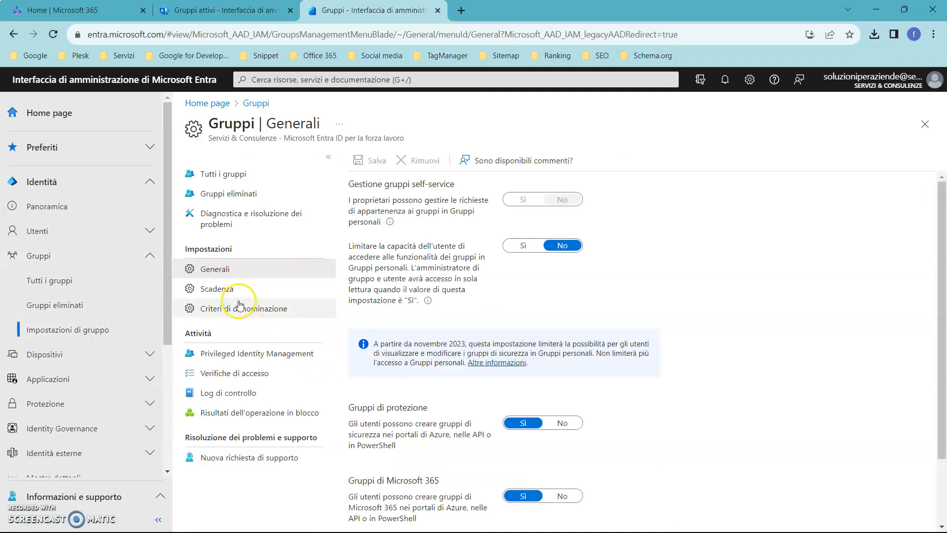
click(232, 293)
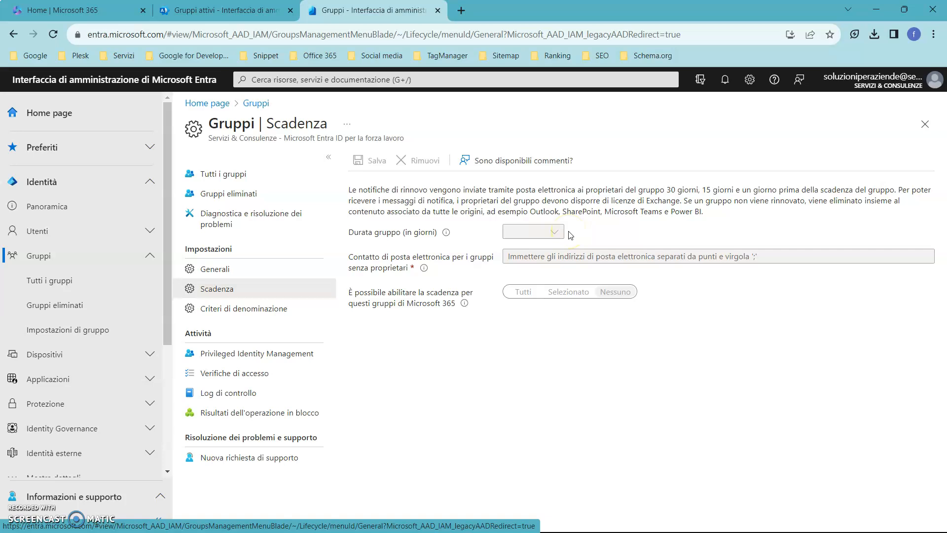
click(275, 309)
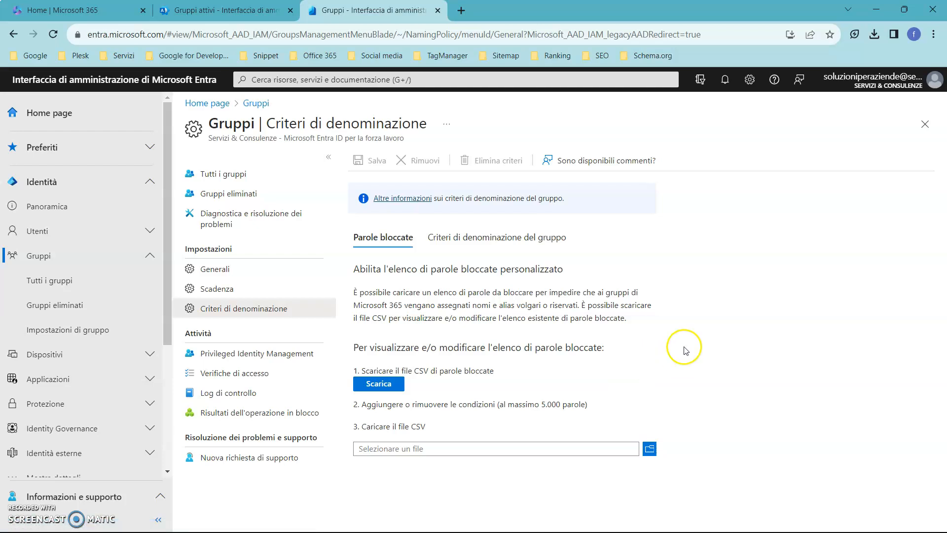
Download the blocked words CSV file, then open the file chooser for uploading a list and close it without selecting a file
click(376, 387)
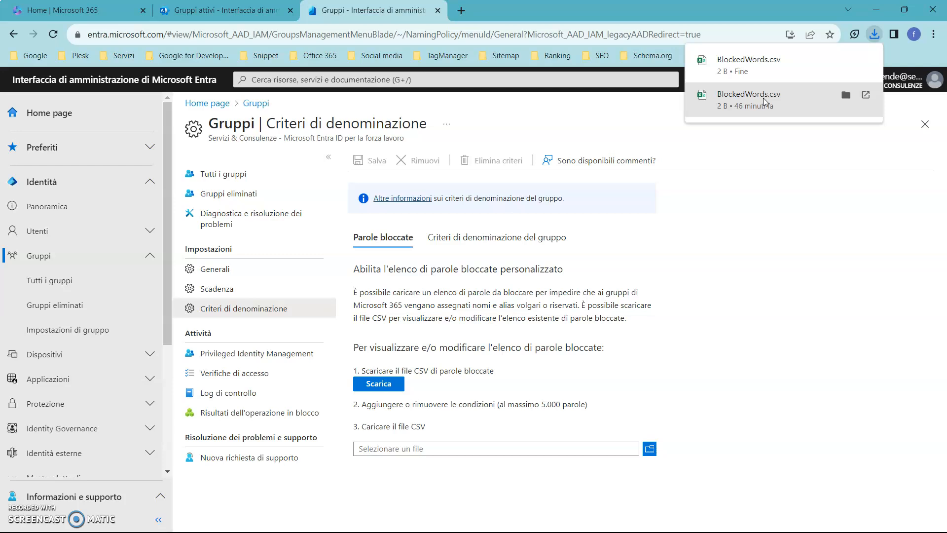
click(650, 451)
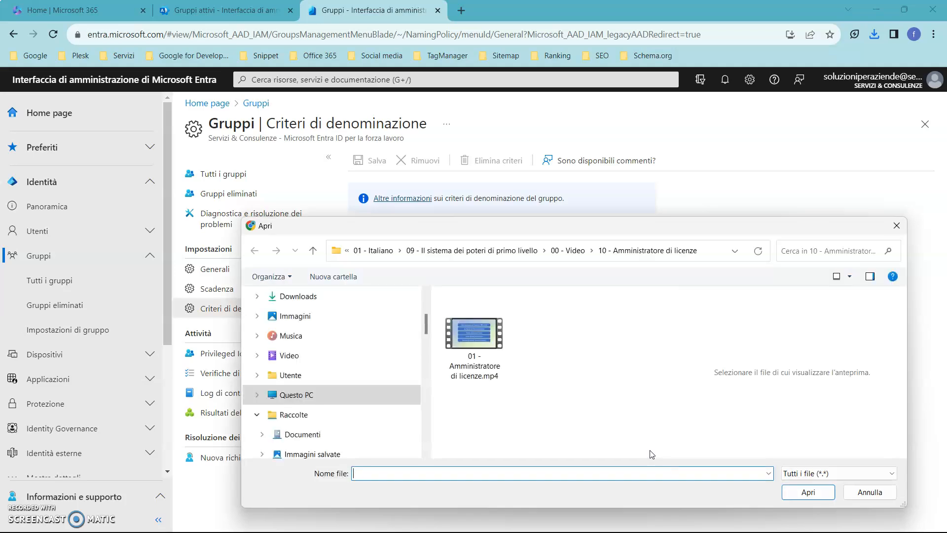
click(896, 226)
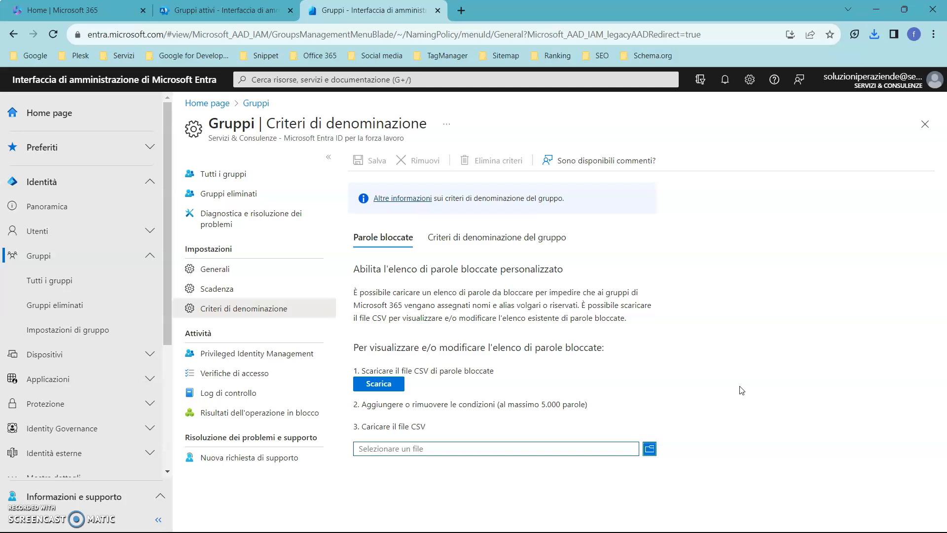
Switch from the Microsoft Entra admin center to the presentation slide about the groups administrator role
click(671, 468)
key(alt+Tab)
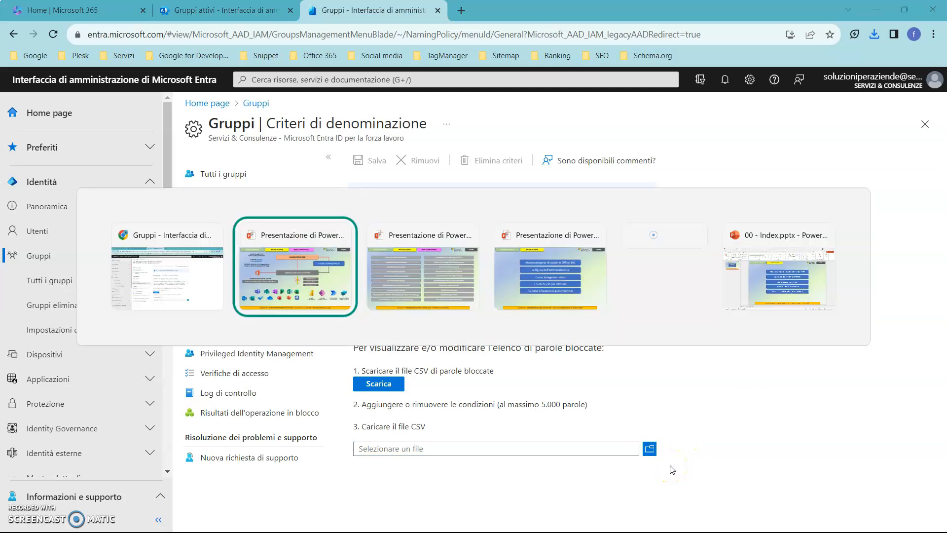